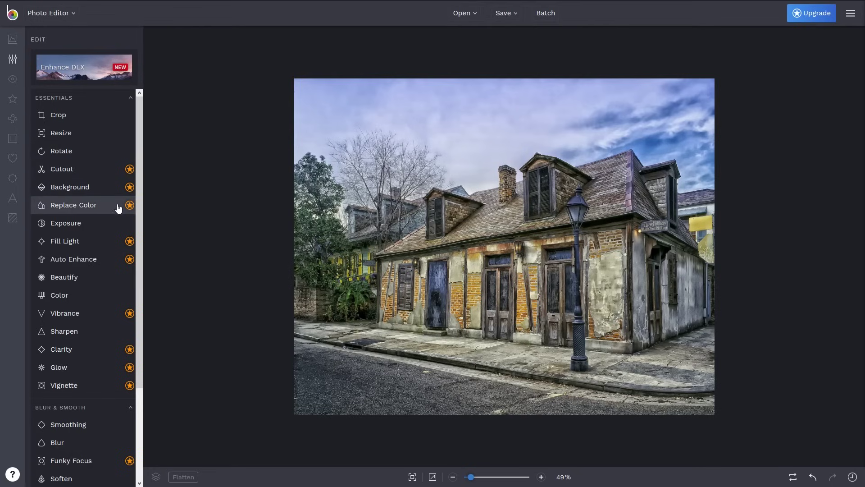
Set the photo's color saturation to 43, apply the adjustment and show the effect categories.
click(92, 299)
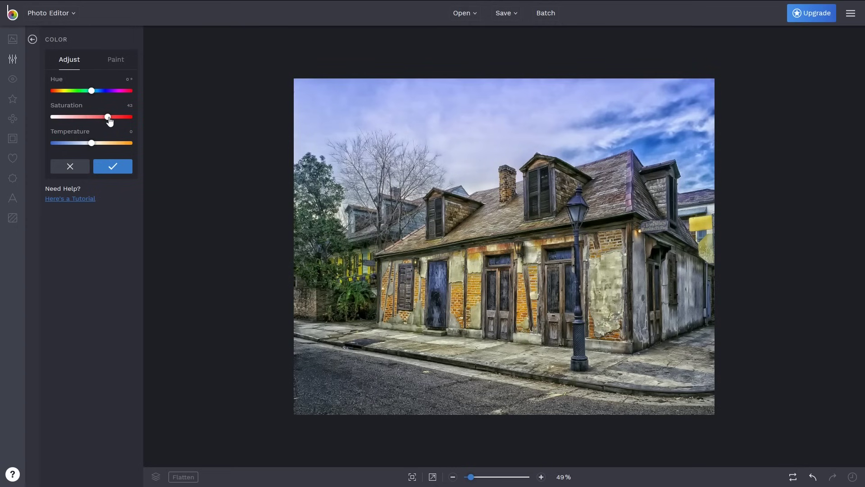
click(113, 170)
click(13, 99)
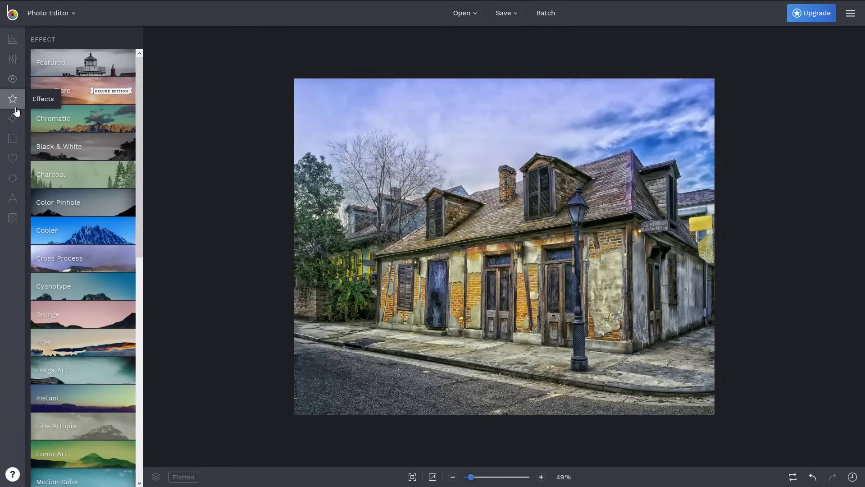
Add a text box, centre it in the sky above the building and set its font size to 114 px.
click(13, 198)
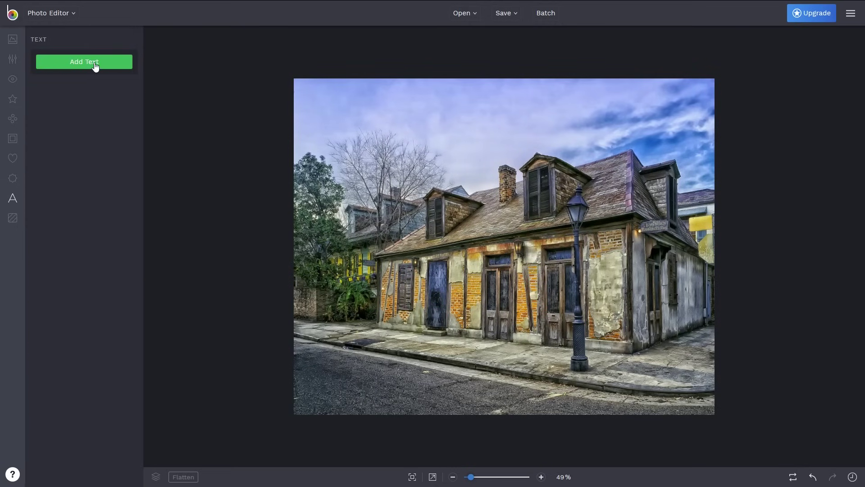
click(95, 67)
drag(505, 246, 505, 111)
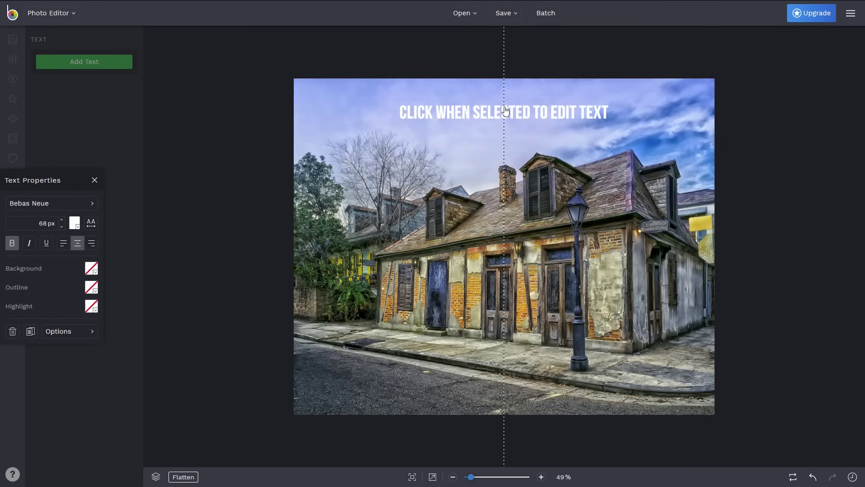
drag(64, 220, 62, 219)
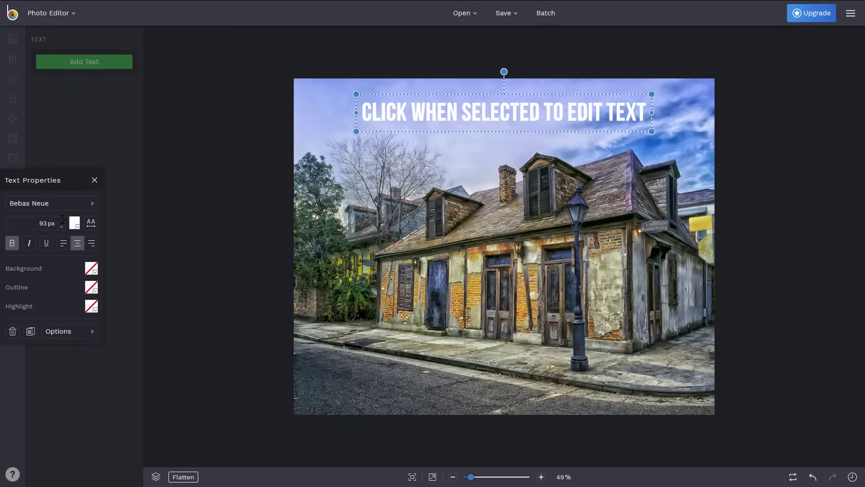
Replace the placeholder text with "LAFITTE'S BLACKSMITH SHOP BAR" and close the text properties.
click(645, 115)
text(L)
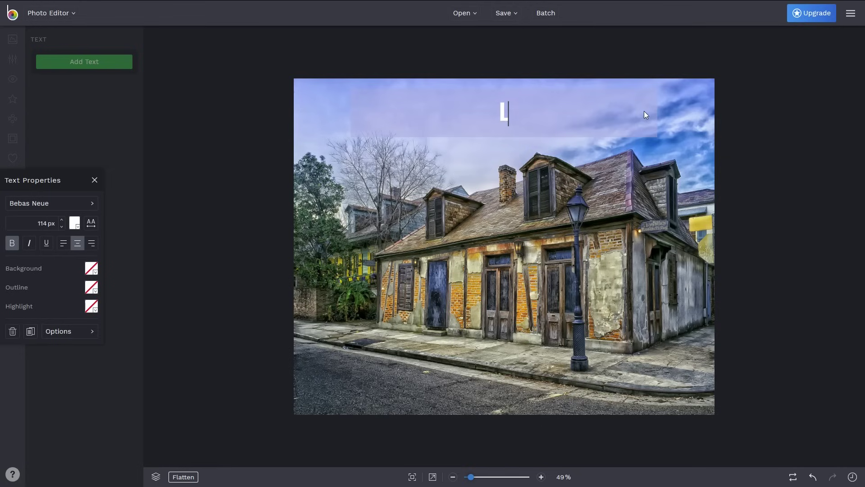
text(AFITTE'S BLACKSMI)
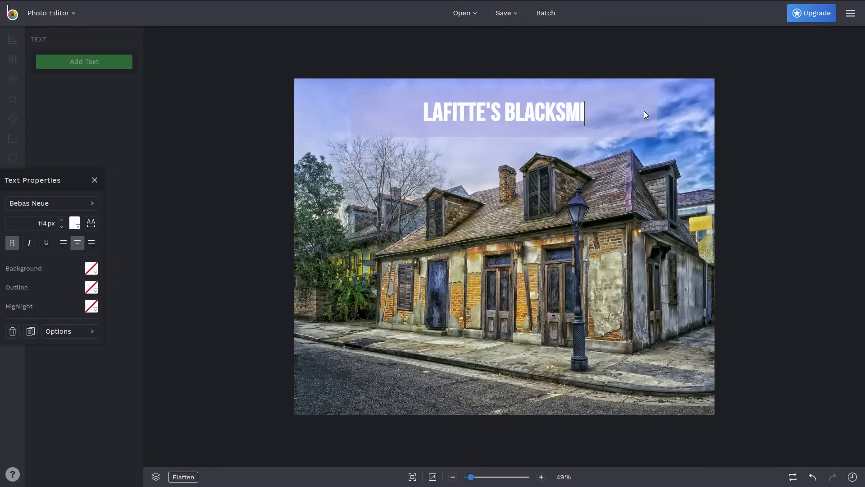
text(TH SHOP BAR)
key(Escape)
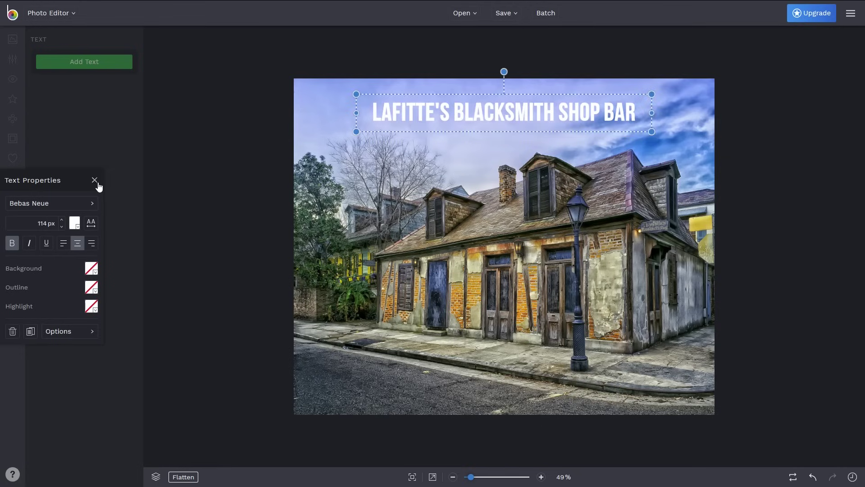
click(95, 181)
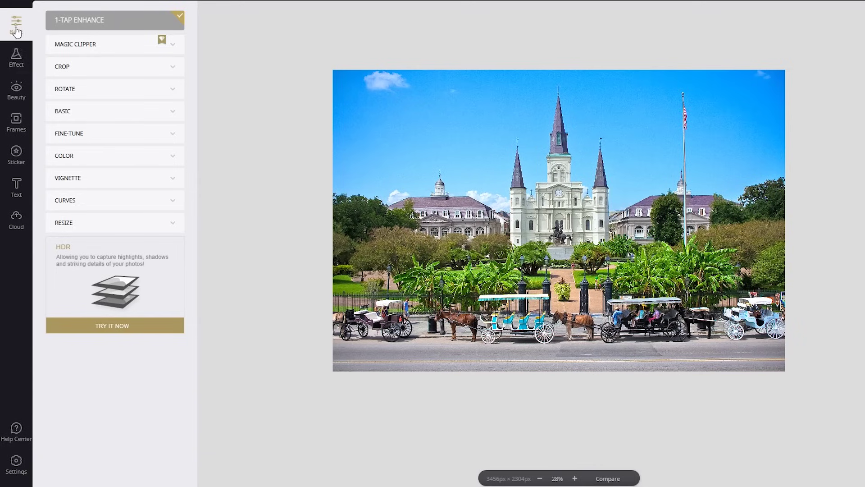
In Fotor, apply the Inkwell effect from the Retro group to the cathedral photo at 100% intensity.
click(16, 57)
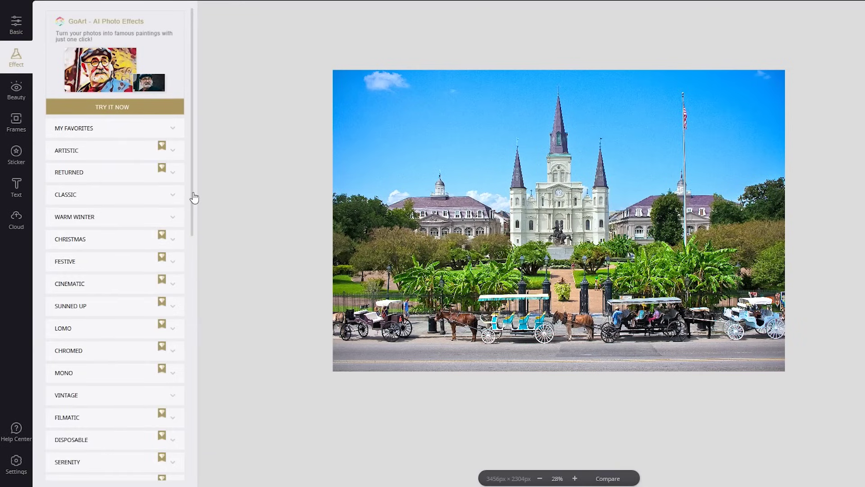
drag(193, 197, 193, 410)
click(100, 233)
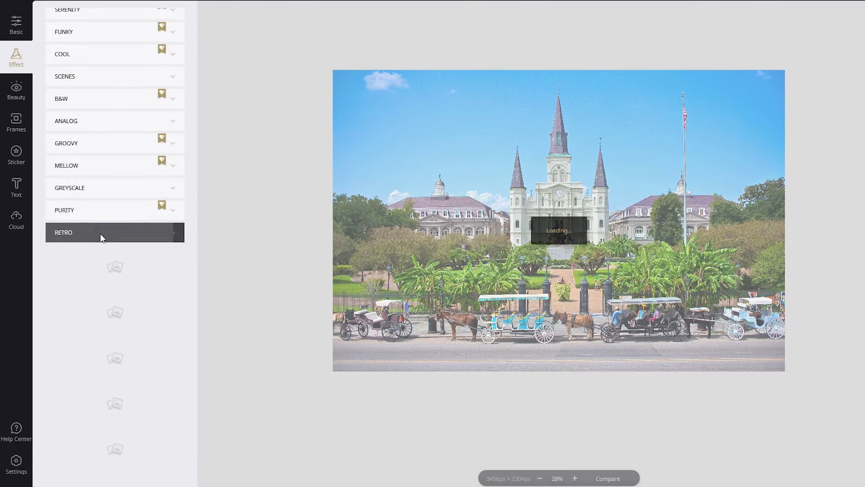
click(125, 138)
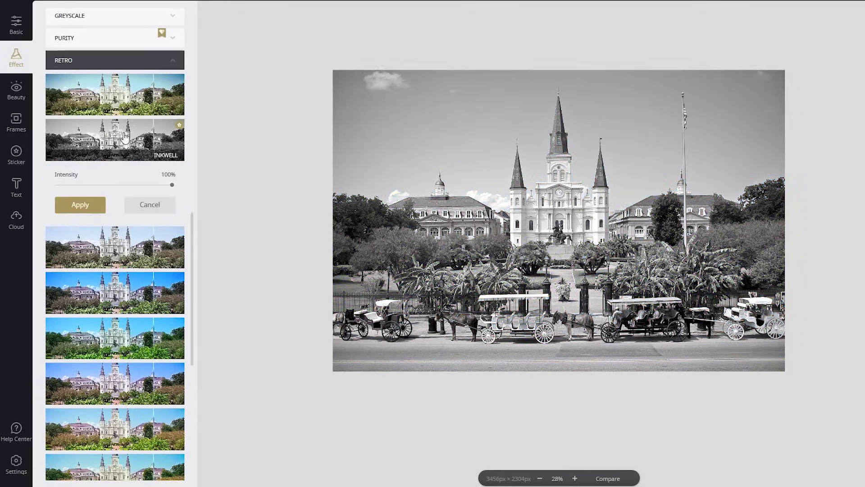
click(76, 205)
Show the settings of the Blush beauty tool and switch the interface to the Darker theme.
click(17, 92)
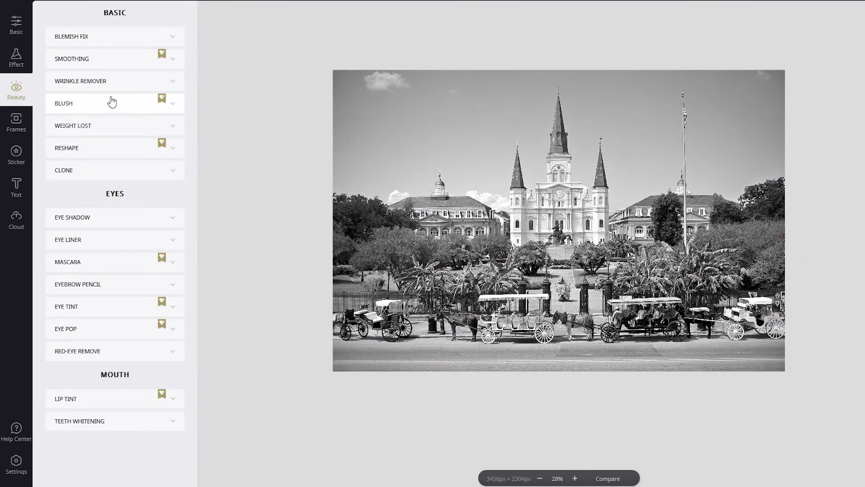
click(164, 107)
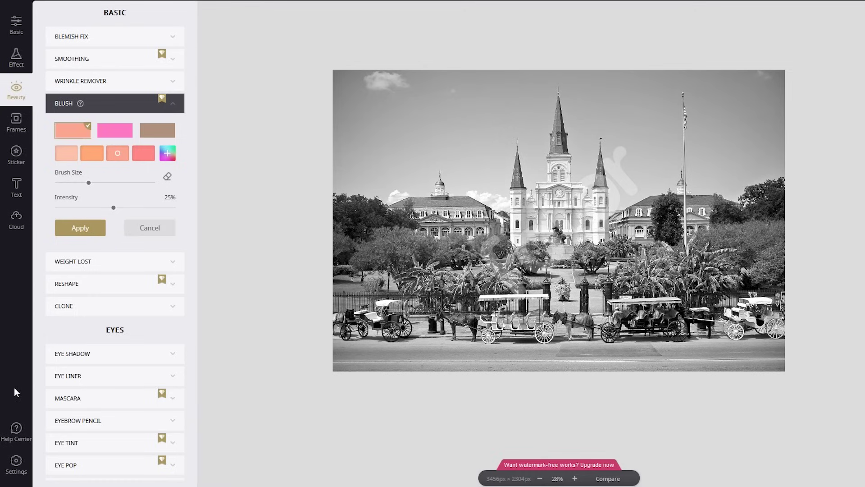
click(20, 468)
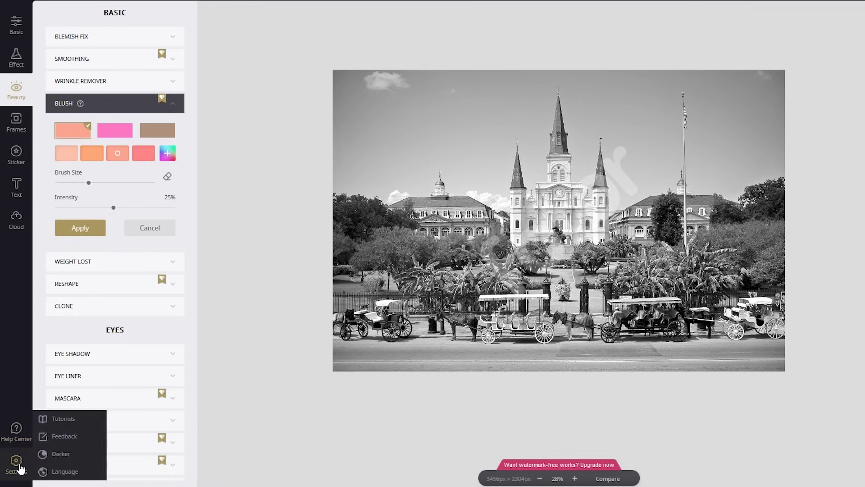
click(60, 454)
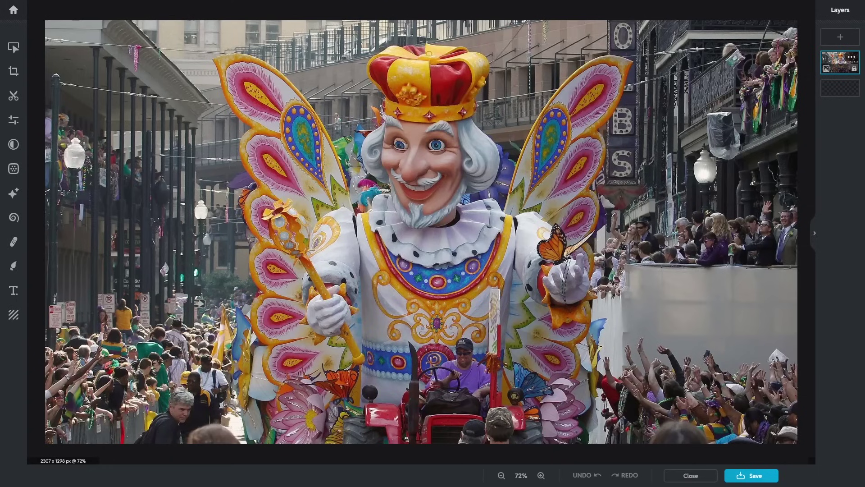
In Pixlr X, look through the Crop, Adjust, Effect, Filter, Drawing and Text tools for the parade photo.
click(14, 72)
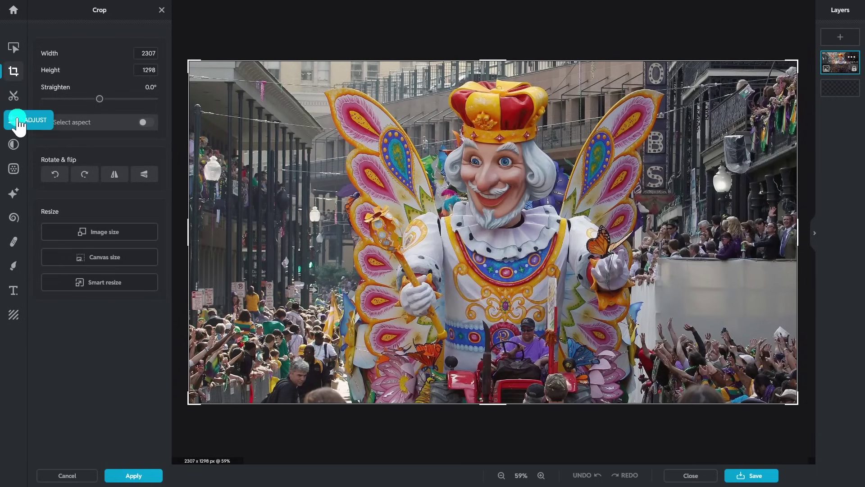
click(17, 120)
click(17, 145)
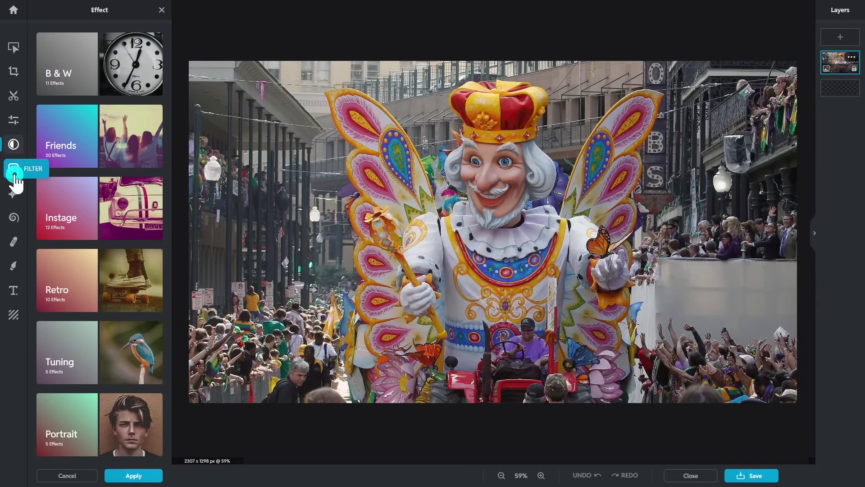
click(14, 170)
click(17, 267)
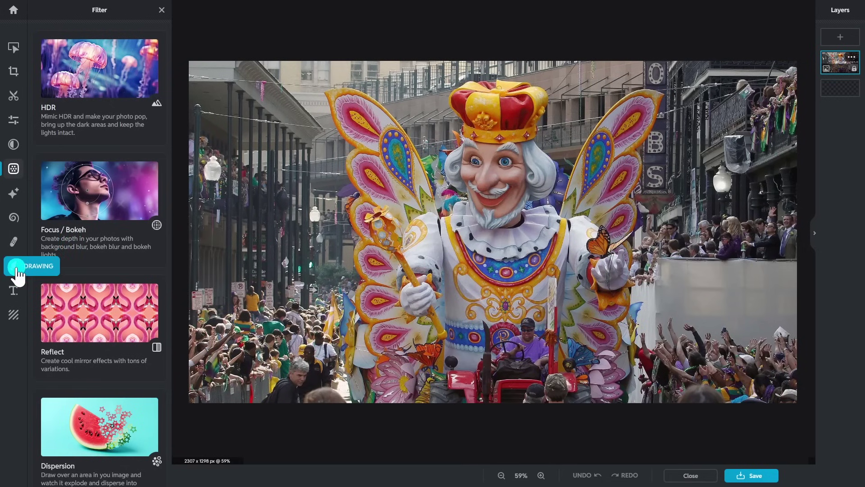
click(15, 291)
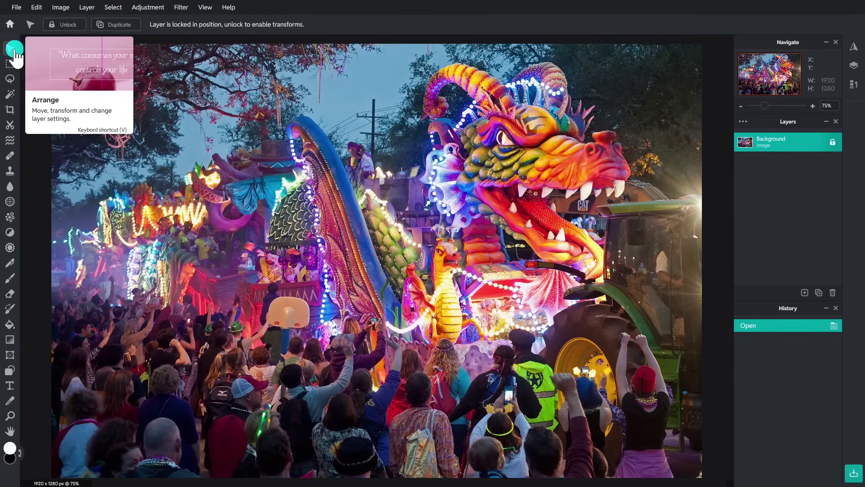
click(9, 265)
click(105, 25)
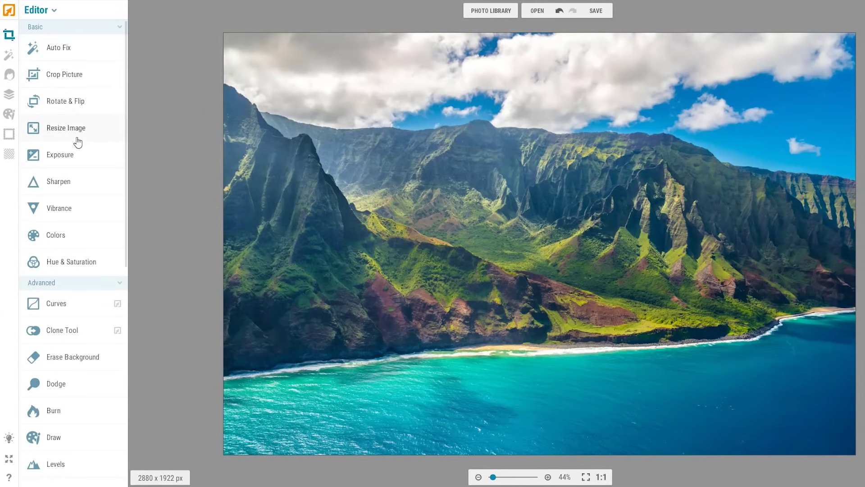
In iPiccy, adjust the coastal photo with the Exposure tool and apply the change.
click(73, 160)
drag(73, 182, 73, 187)
click(98, 281)
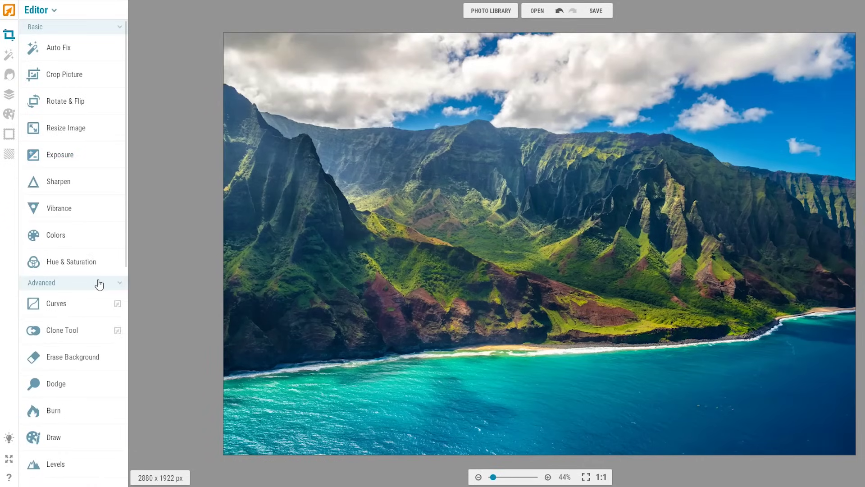
Look through the effects, retouching tools, Layers, Painter, frames and textures available for the coastal photo.
click(9, 56)
click(8, 78)
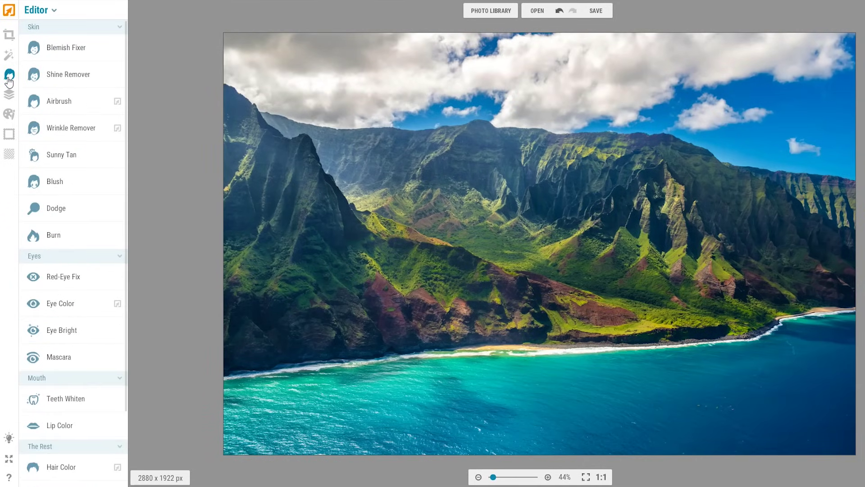
click(9, 94)
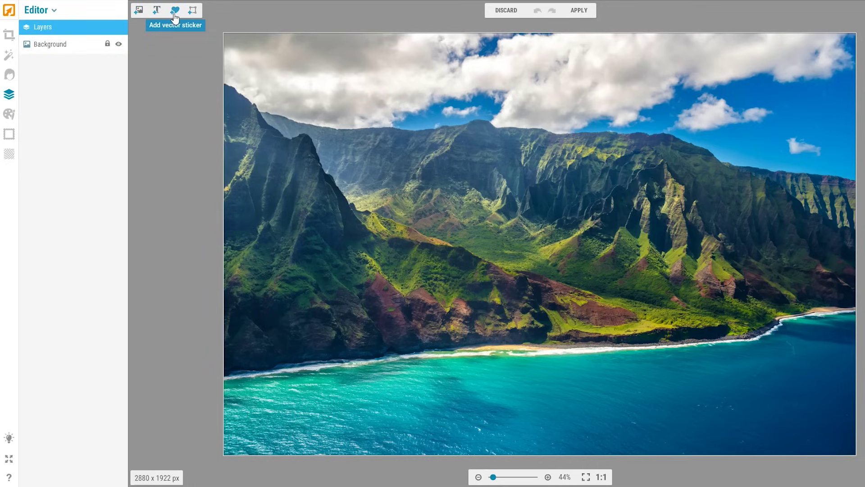
click(8, 115)
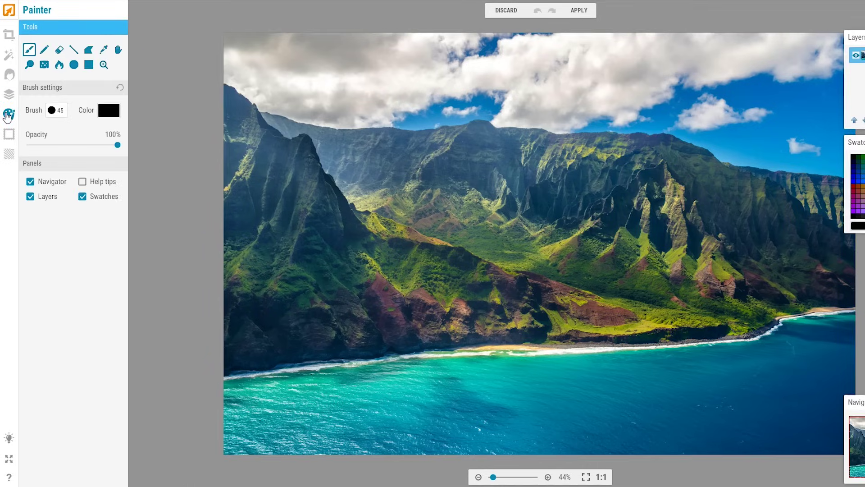
click(9, 133)
click(10, 155)
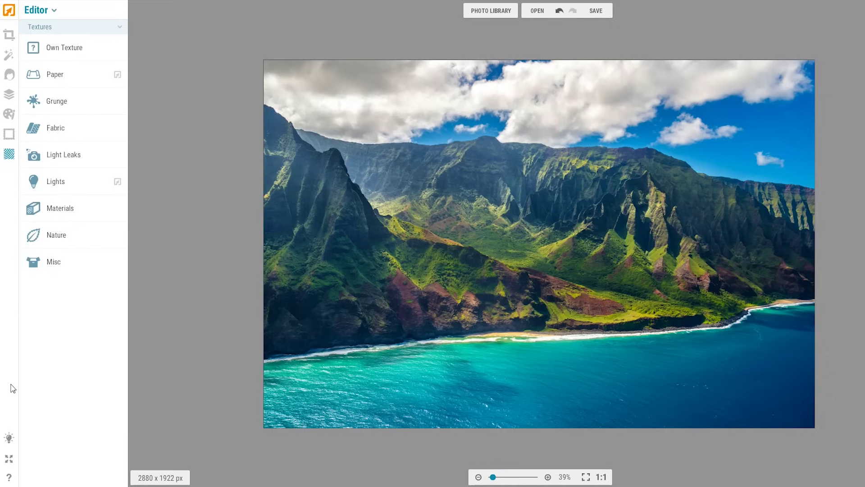
Switch the editor to its dark theme and save the coastal photo to the computer.
click(10, 437)
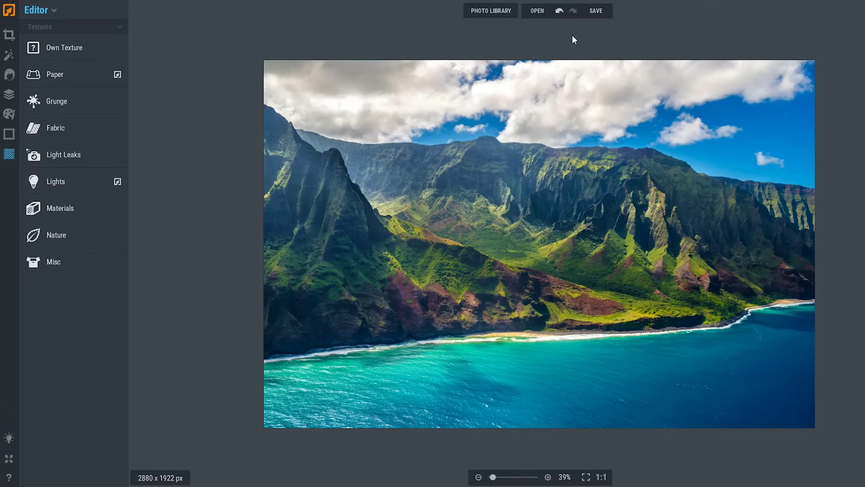
click(600, 11)
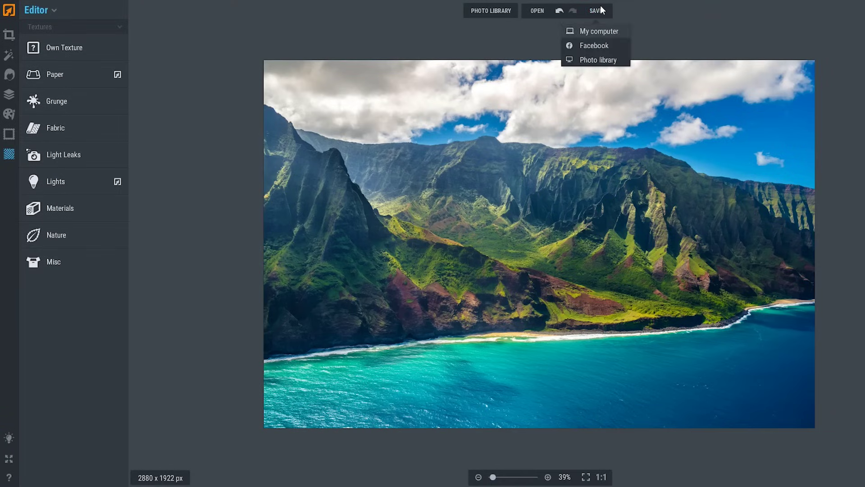
click(600, 31)
click(566, 222)
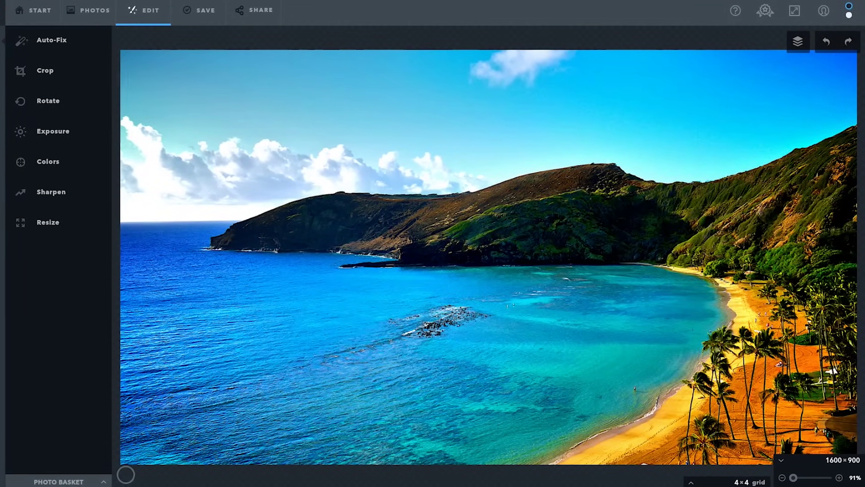
click(849, 18)
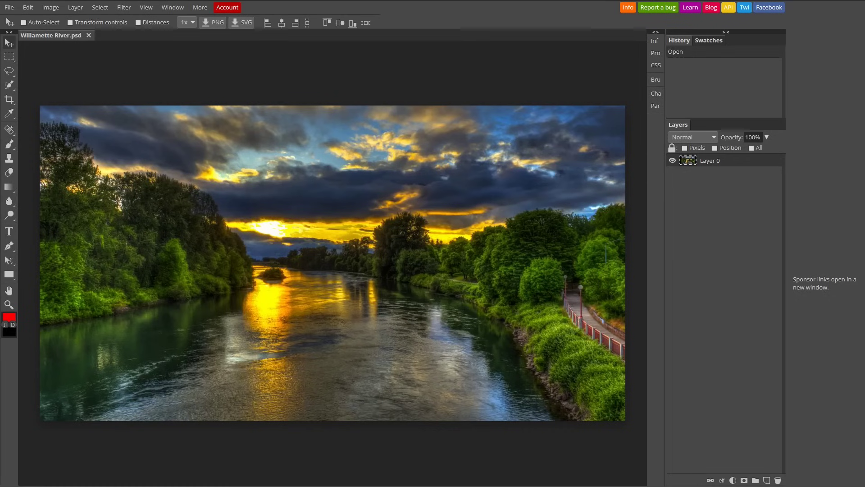
In Photopea, look through the grouped selection and eyedropper tools and the Image and Filter commands.
right_click(9, 56)
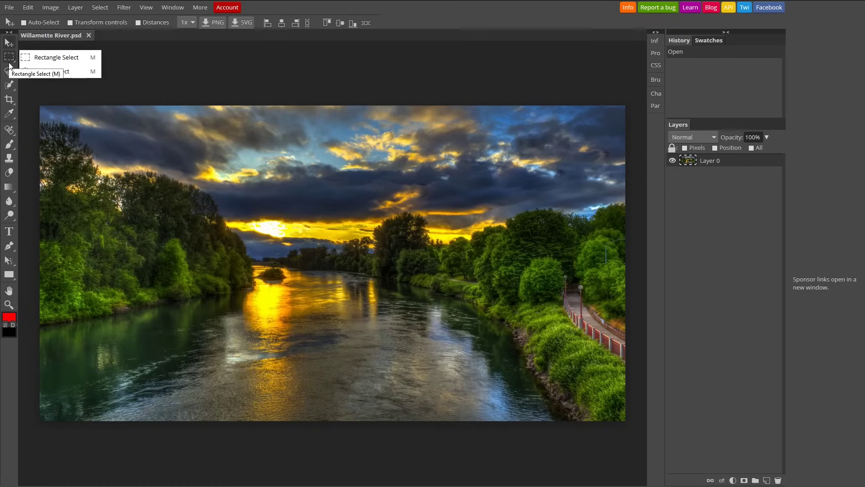
mouse_move(9, 99)
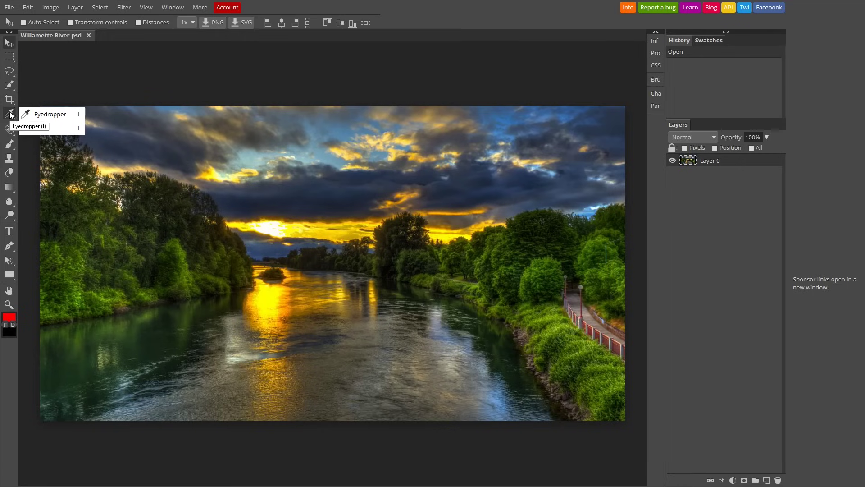
click(51, 9)
mouse_move(121, 9)
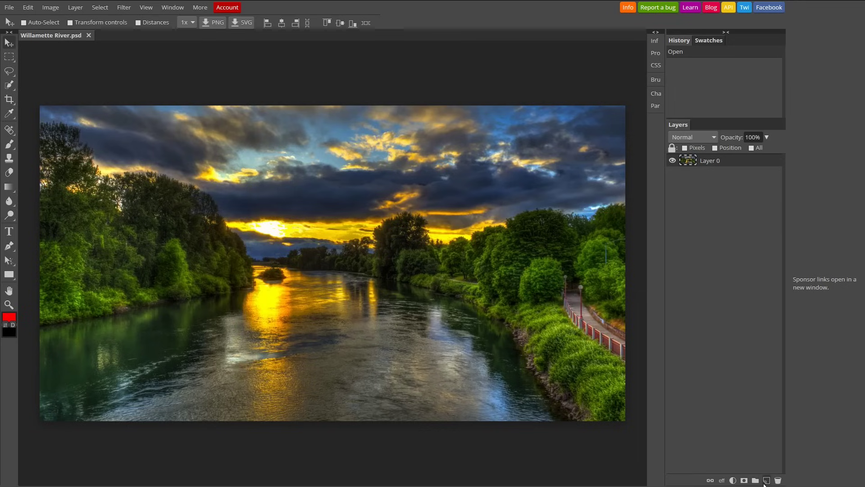
Add a new empty layer above Layer 0 in Willamette River.psd.
click(766, 480)
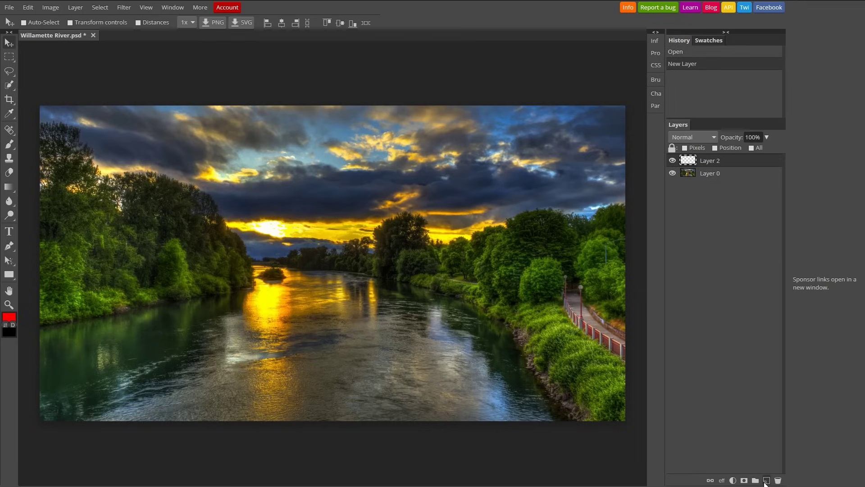
Switch the interface theme from Black to Iron Blue.
click(201, 9)
mouse_move(214, 36)
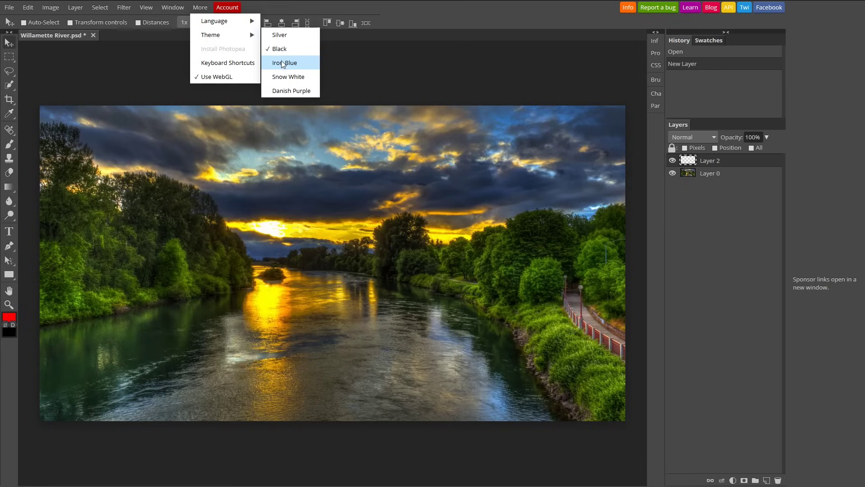
click(309, 67)
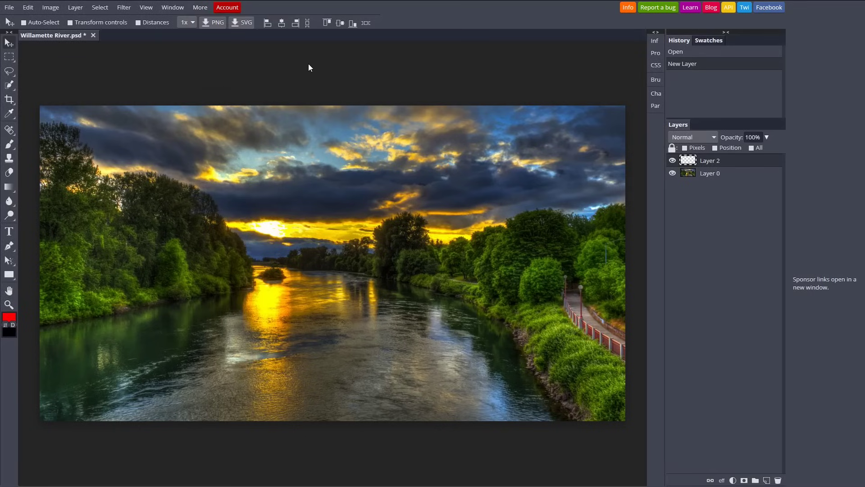
Look through the file commands and the available export formats, including the additional ones such as EMF, WEBP and TIFF.
click(10, 8)
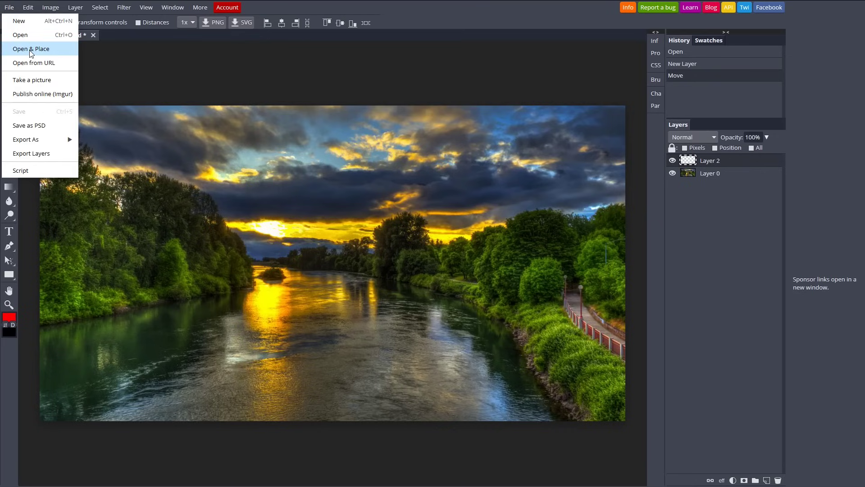
mouse_move(59, 139)
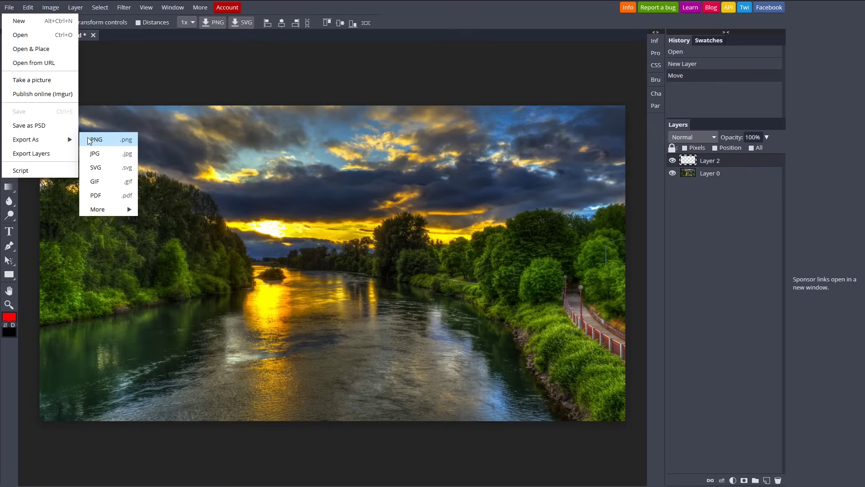
mouse_move(110, 211)
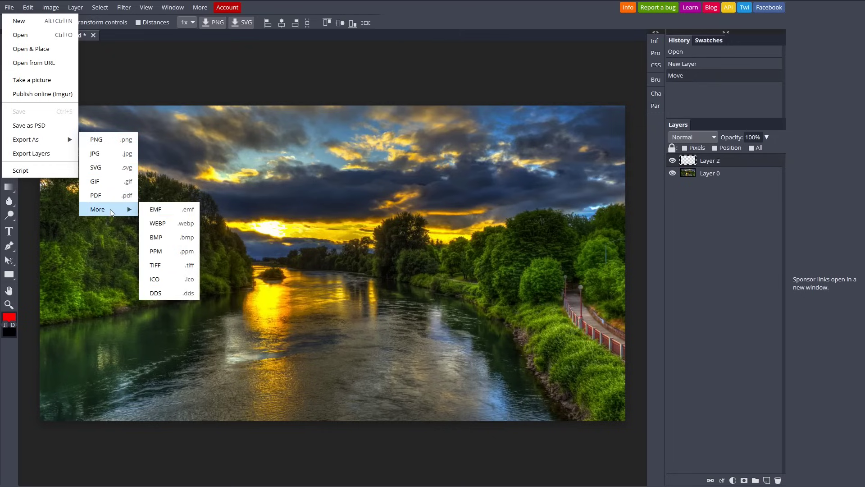
Add a text box across the sky in Willamette River.psd and enter "Willamette River" at a size of 47 px.
click(9, 231)
drag(77, 115, 584, 184)
click(148, 23)
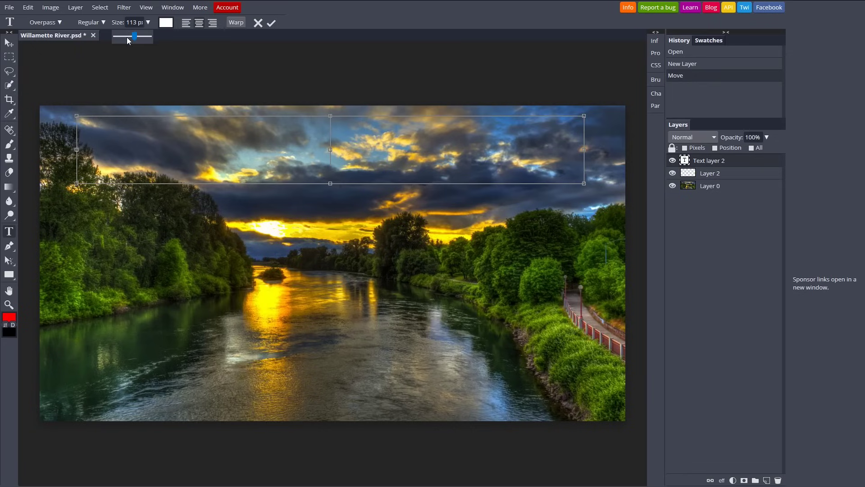
drag(131, 41, 135, 41)
text(Willamette River)
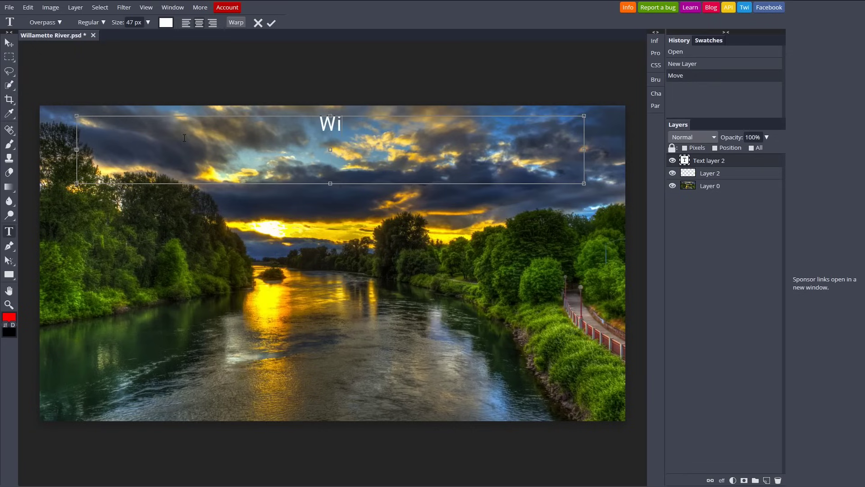
Select the whole "Willamette River" title text in the sky.
drag(408, 126, 252, 116)
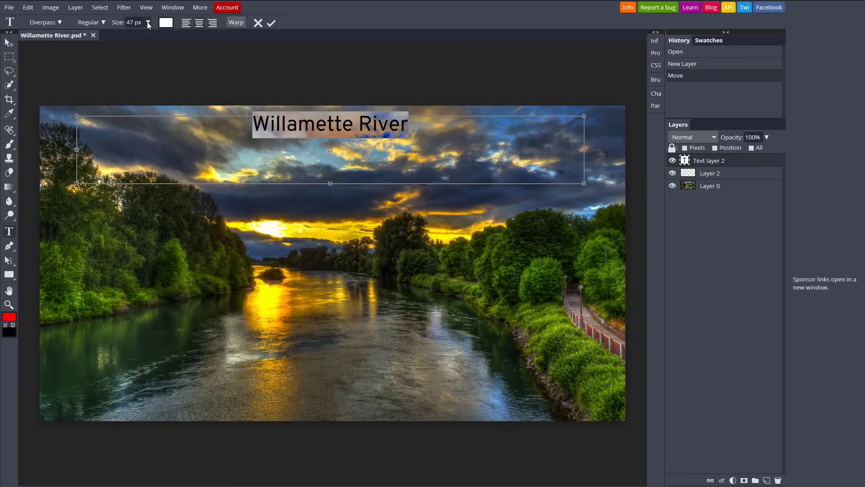